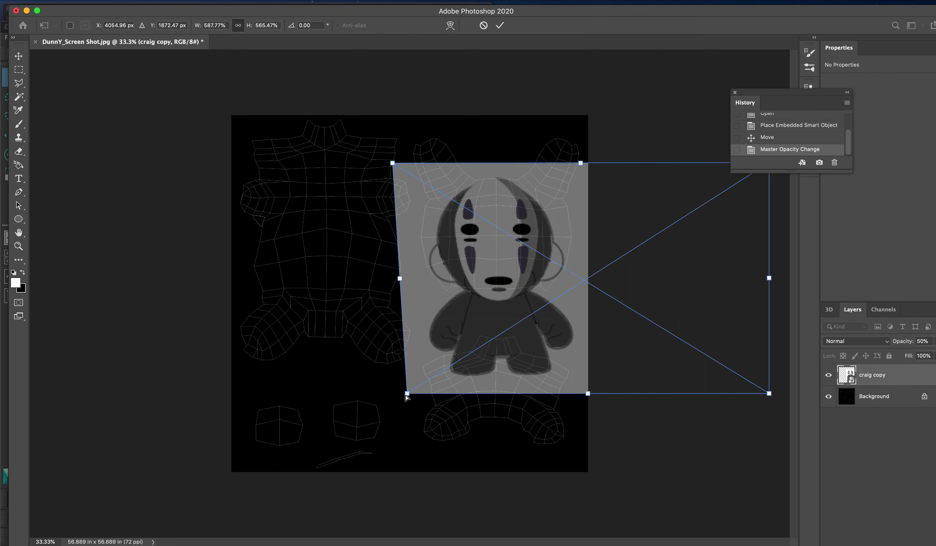
- Stretch the drawing's left corners outward and shift it right so it covers the head UVs
super+drag(407, 393, 363, 391)
super+drag(392, 162, 362, 168)
super+drag(363, 393, 356, 393)
super+drag(362, 168, 354, 168)
drag(466, 229, 503, 226)
- Commit the drawing's transformed shape, set its opacity back to 100%, and switch to the Eyedropper
key(Return)
click(929, 342)
text(100)
key(c)
click(21, 263)
click(69, 335)
- Add a new empty Layer 1 from the Layers panel options menu
drag(775, 13, 766, 11)
click(930, 308)
click(847, 171)
click(565, 252)
- Lock the craig copy drawing layer and make Layer 1 the active painting layer
click(906, 397)
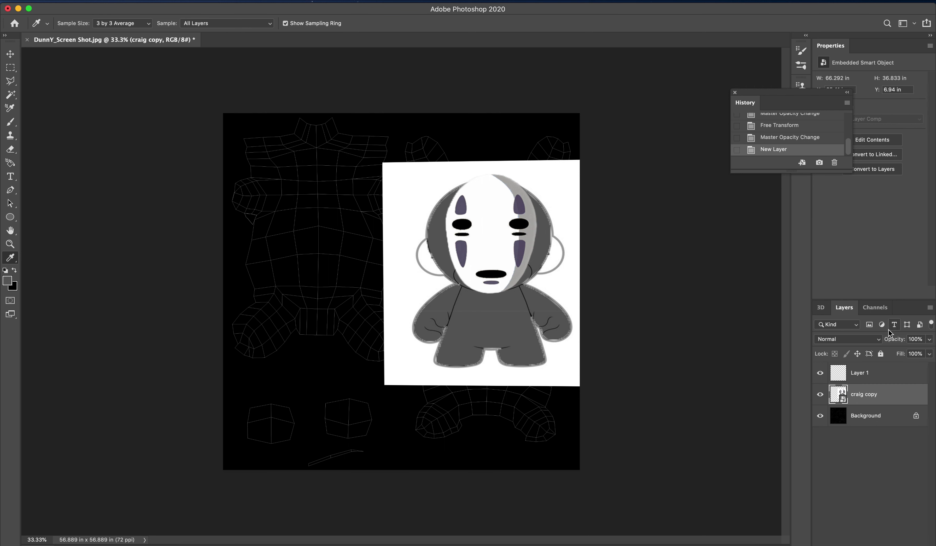
right_click(902, 392)
key(super+shift+alt+n)
click(881, 354)
click(897, 371)
- Enlarge the brush to 284 px and paint grey over the white near the head
click(11, 122)
drag(410, 179, 410, 212)
click(76, 25)
drag(72, 55, 73, 55)
click(397, 193)
click(76, 25)
drag(74, 56, 111, 56)
mouse_move(405, 195)
mouse_down()
mouse_move(403, 227)
mouse_move(432, 184)
mouse_move(425, 225)
mouse_move(448, 179)
mouse_move(434, 202)
mouse_move(456, 173)
mouse_move(451, 182)
mouse_move(483, 162)
mouse_move(511, 161)
mouse_move(546, 189)
mouse_move(552, 234)
mouse_move(567, 250)
mouse_move(567, 183)
mouse_move(559, 228)
mouse_move(580, 180)
mouse_move(572, 151)
mouse_move(566, 162)
mouse_move(541, 159)
mouse_move(554, 179)
mouse_move(537, 163)
mouse_move(569, 174)
mouse_move(525, 159)
mouse_move(438, 160)
mouse_move(379, 181)
mouse_move(376, 170)
mouse_move(438, 167)
mouse_move(415, 200)
mouse_move(395, 172)
mouse_move(393, 220)
mouse_move(384, 211)
mouse_move(411, 172)
mouse_move(410, 196)
mouse_move(458, 145)
mouse_move(435, 172)
mouse_move(417, 238)
mouse_move(434, 304)
mouse_move(413, 230)
mouse_move(440, 294)
mouse_move(425, 241)
mouse_move(430, 273)
mouse_move(406, 271)
mouse_move(384, 240)
mouse_move(399, 288)
mouse_move(427, 300)
mouse_move(428, 265)
mouse_move(446, 276)
mouse_up()
- Switch to the Hard Round brush and paint grey above and below the face, undoing the last stroke
click(77, 25)
click(20, 122)
click(71, 175)
click(443, 186)
mouse_move(462, 174)
mouse_down()
mouse_move(521, 171)
mouse_move(548, 193)
mouse_up()
mouse_move(549, 254)
mouse_down()
mouse_move(535, 281)
mouse_move(538, 265)
mouse_move(557, 272)
mouse_move(536, 266)
mouse_move(568, 256)
mouse_move(537, 279)
mouse_move(541, 268)
mouse_move(523, 301)
mouse_move(581, 257)
mouse_move(580, 215)
mouse_move(566, 272)
mouse_move(535, 303)
mouse_move(491, 321)
mouse_move(461, 317)
mouse_move(436, 278)
mouse_move(468, 300)
mouse_up()
key(super+z)
- Cover the face's light streak, then select and bucket-fill the left white area grey
mouse_move(540, 199)
mouse_down()
mouse_move(552, 187)
mouse_move(538, 185)
mouse_move(548, 212)
mouse_up()
click(10, 67)
drag(138, 94, 399, 537)
key(i)
click(11, 258)
click(55, 523)
click(271, 323)
- Select the white strip along the top, then deselect and brush grey around the arms
click(9, 68)
click(198, 88)
drag(224, 113, 580, 157)
click(10, 123)
click(394, 300)
key(super+d)
mouse_move(389, 282)
mouse_down()
mouse_move(442, 345)
mouse_move(436, 322)
mouse_move(548, 336)
mouse_move(591, 300)
mouse_move(571, 302)
mouse_move(528, 338)
mouse_move(577, 347)
mouse_move(545, 359)
mouse_move(436, 340)
mouse_move(373, 288)
mouse_move(367, 197)
mouse_move(359, 271)
mouse_move(347, 155)
mouse_move(362, 192)
mouse_move(332, 185)
mouse_move(392, 149)
mouse_move(364, 167)
mouse_move(367, 207)
mouse_move(391, 148)
mouse_move(555, 127)
mouse_move(562, 139)
mouse_move(433, 139)
mouse_move(581, 152)
mouse_move(389, 108)
mouse_move(466, 114)
mouse_move(375, 118)
mouse_move(596, 124)
mouse_move(513, 145)
mouse_move(555, 173)
mouse_move(571, 205)
mouse_move(573, 193)
mouse_move(573, 359)
mouse_move(415, 358)
mouse_move(387, 345)
mouse_move(589, 365)
mouse_move(567, 380)
mouse_move(414, 362)
mouse_move(377, 380)
mouse_move(593, 399)
mouse_move(453, 409)
mouse_move(386, 401)
mouse_move(587, 405)
mouse_move(393, 424)
mouse_move(403, 466)
mouse_move(414, 435)
mouse_move(530, 436)
mouse_move(585, 423)
mouse_move(450, 417)
mouse_move(422, 437)
mouse_move(544, 435)
mouse_move(576, 450)
mouse_move(463, 463)
mouse_move(385, 451)
mouse_move(568, 447)
mouse_move(411, 464)
mouse_up()
- Save the painted texture as a Photoshop (PSD) file
click(81, 0)
click(115, 113)
click(662, 326)
click(595, 246)
- Save a JPEG copy, declining to overwrite the existing JPEG and editing its file name
click(77, 1)
click(117, 113)
click(537, 213)
click(548, 278)
click(666, 330)
click(483, 149)
click(481, 100)
- Finish saving the renamed JPEG, then in Maya return to Object Mode and move the UV Editor aside
click(662, 325)
click(531, 148)
key(super+Tab)
key(super+Tab)
drag(246, 75, 756, 177)
right_drag(394, 229, 446, 207)
drag(735, 178, 420, 353)
- Switch Maya's menu set to Rendering and move the UV Toolkit out of the way
click(39, 55)
click(39, 55)
click(24, 108)
drag(660, 183, 210, 363)
- Open the Attribute Editor from the top-right toolbar to show the Dunny mesh's attributes
click(883, 62)
click(917, 53)
click(345, 142)
click(885, 55)
click(693, 155)
click(917, 55)
click(345, 142)
click(905, 54)
- Delete the Dunny mesh's construction history with Edit > Delete by Type > History
click(843, 161)
click(843, 161)
click(843, 161)
right_drag(408, 197, 429, 184)
click(28, 38)
mouse_move(87, 161)
click(171, 161)
- Connect a File texture node to lambert1's Color attribute
click(789, 164)
double_click(737, 190)
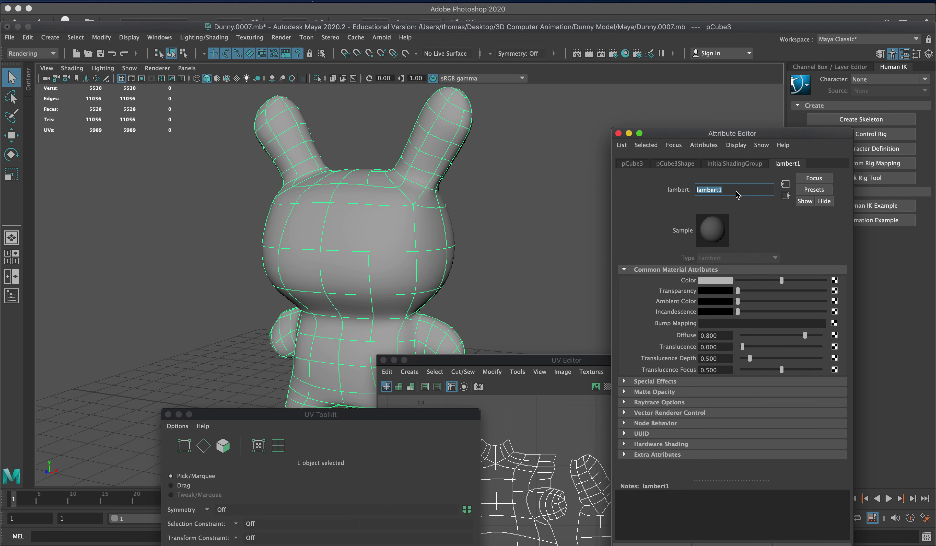
click(727, 192)
click(834, 281)
click(420, 256)
click(830, 305)
- Load DunnY_Screen Shot_good.jpg from the example dunny folder on the Desktop as the texture image
click(164, 139)
scroll(290, 212, down, 10)
scroll(292, 214, down, 3)
scroll(292, 213, down, 6)
double_click(218, 347)
click(249, 103)
click(702, 494)
- Select the Dunny and switch to textured display (6) to see the No-Face texture
drag(664, 134, 809, 405)
click(382, 236)
key(4)
key(5)
key(6)
- Orbit to a frontal view of the Dunny and select it to show its UV layout
click(521, 254)
alt+drag(497, 250, 442, 240)
mouse_move(406, 153)
alt+mouse_down()
mouse_move(388, 159)
mouse_move(401, 161)
alt+mouse_up()
alt+drag(373, 229, 348, 225)
click(349, 225)
drag(503, 360, 543, 158)
- Show the No-Face texture image behind the UVs in the UV Editor, checker pattern off
click(634, 186)
click(647, 185)
click(636, 186)
click(647, 185)
click(635, 186)
- Select the head UV shell and scale it up and taller, then return to Object Mode
right_drag(646, 283, 602, 269)
click(649, 293)
key(r)
drag(677, 318, 677, 317)
drag(685, 272, 685, 262)
right_drag(359, 234, 394, 218)
- Select the Dunny, move the UV Editor aside and bring the view closer to the model
alt+drag(223, 264, 278, 234)
click(278, 234)
drag(479, 158, 639, 193)
right_drag(366, 214, 477, 193)
alt+right_drag(384, 214, 398, 265)
alt+drag(399, 267, 381, 235)
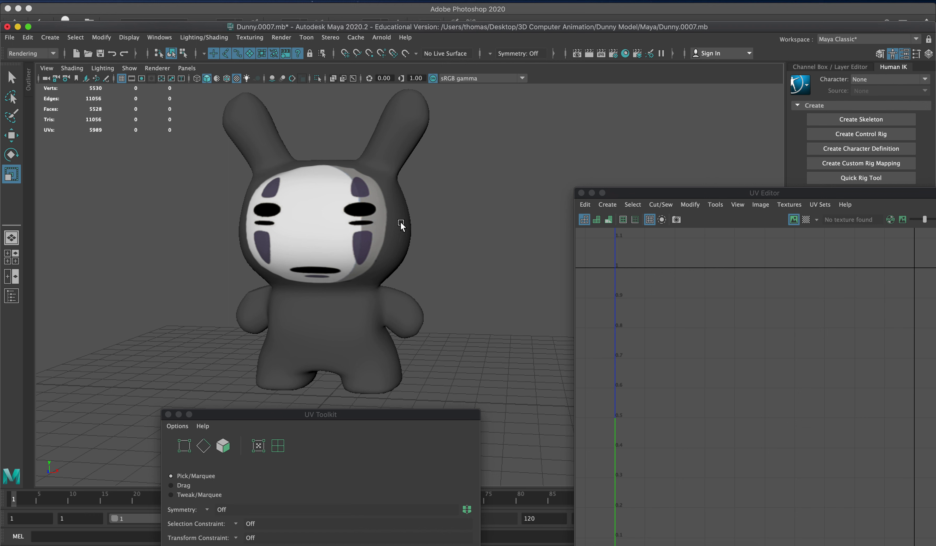
- Zoom in to inspect the No-Face mask on the face, then frame the whole Dunny
alt+right_drag(235, 243, 530, 274)
alt+drag(530, 275, 353, 204)
alt+drag(276, 197, 422, 257)
alt+right_drag(423, 257, 159, 224)
alt+middle_drag(381, 227, 307, 212)
alt+drag(307, 212, 306, 197)
scroll(305, 197, down, 4)
- Delete the Dunny mesh's history via Edit > Delete by Type > History and reselect it
click(371, 193)
click(28, 37)
mouse_move(90, 161)
click(210, 161)
click(210, 224)
click(259, 181)
- Compare the Dunny's low-poly cage and smooth preview (keys 1 and 3), then reselect the mesh
key(1)
key(3)
key(1)
click(226, 184)
click(242, 185)
- Switch to the Modeling menu set and apply Mesh > Smooth to the Dunny mesh
click(41, 55)
click(43, 66)
click(187, 38)
mouse_move(227, 71)
click(238, 156)
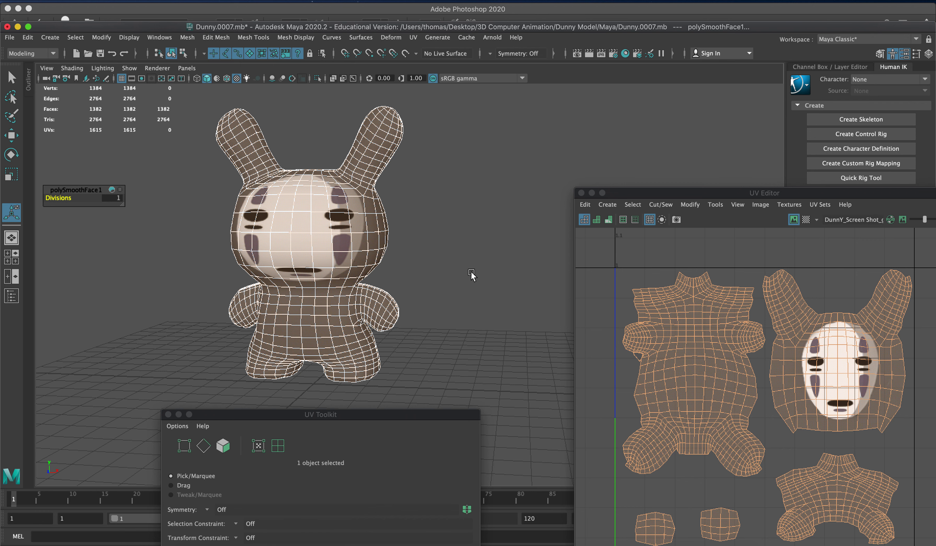
- Orbit around the smoothed Dunny to inspect it and leave the mesh selected
click(417, 224)
click(362, 210)
click(445, 223)
click(373, 224)
click(443, 230)
alt+drag(442, 231, 390, 213)
click(390, 213)
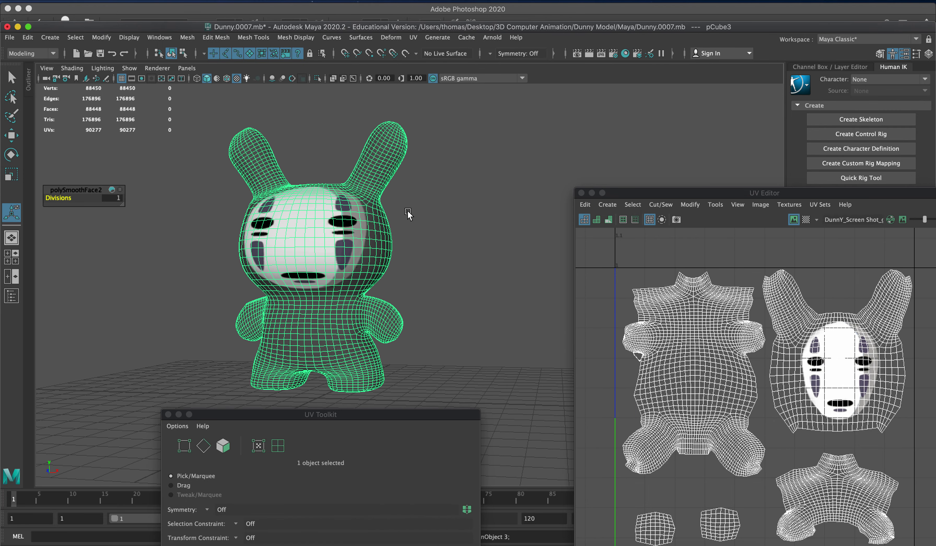